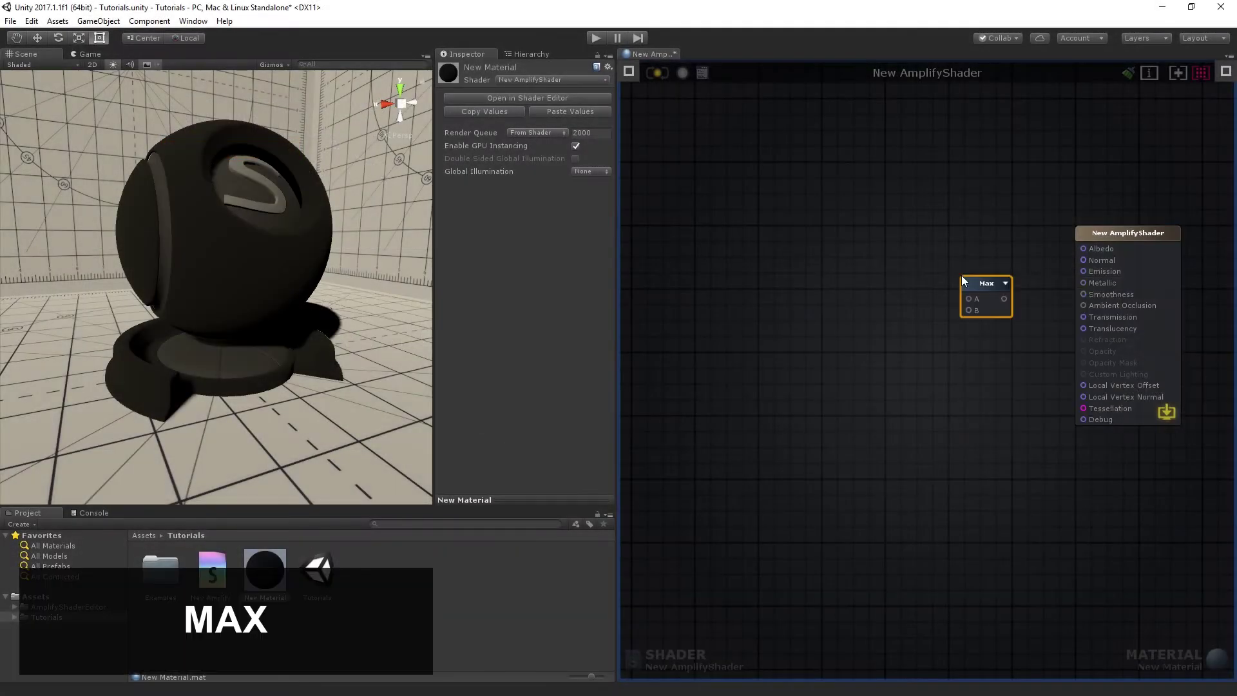
Move the Max node higher, next to the output node.
{"action": "left_click_drag", "start_coordinate": [972, 282], "coordinate": [961, 239]}
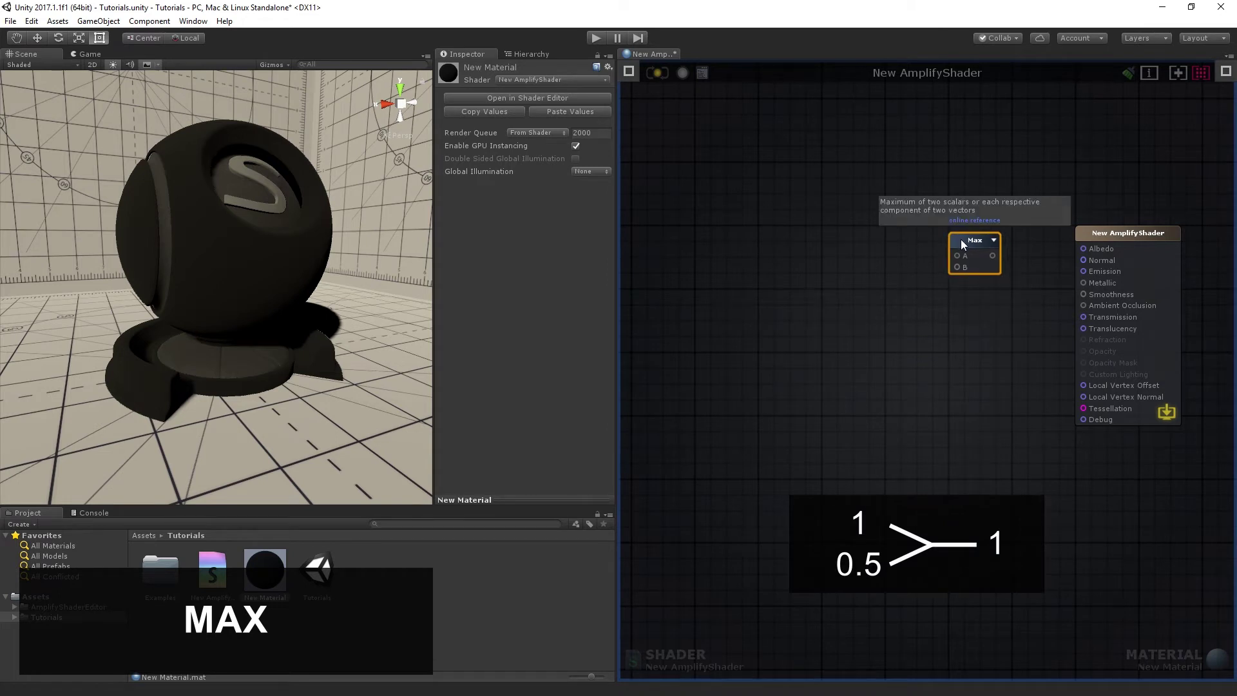
Add a Texture Sample node and load the dissolve texture into it.
{"action": "left_click", "coordinate": [686, 105]}
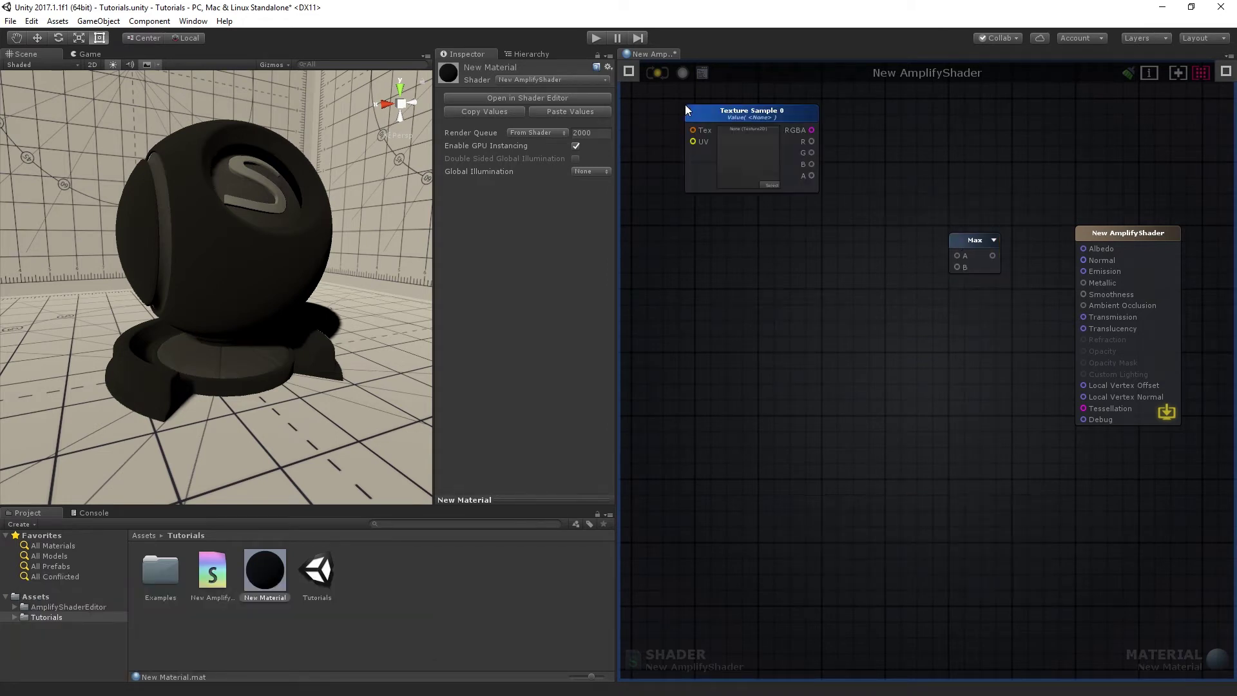
{"action": "left_click", "coordinate": [771, 183]}
{"action": "type", "text": "diss"}
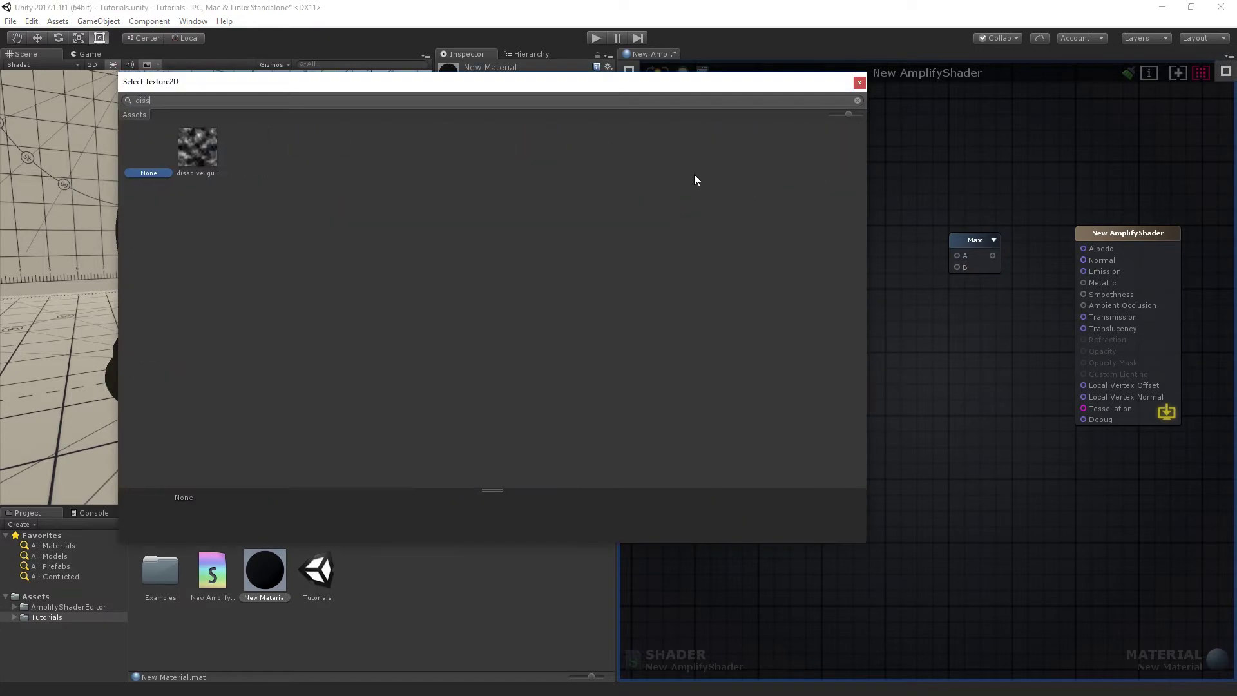
{"action": "double_click", "coordinate": [213, 149]}
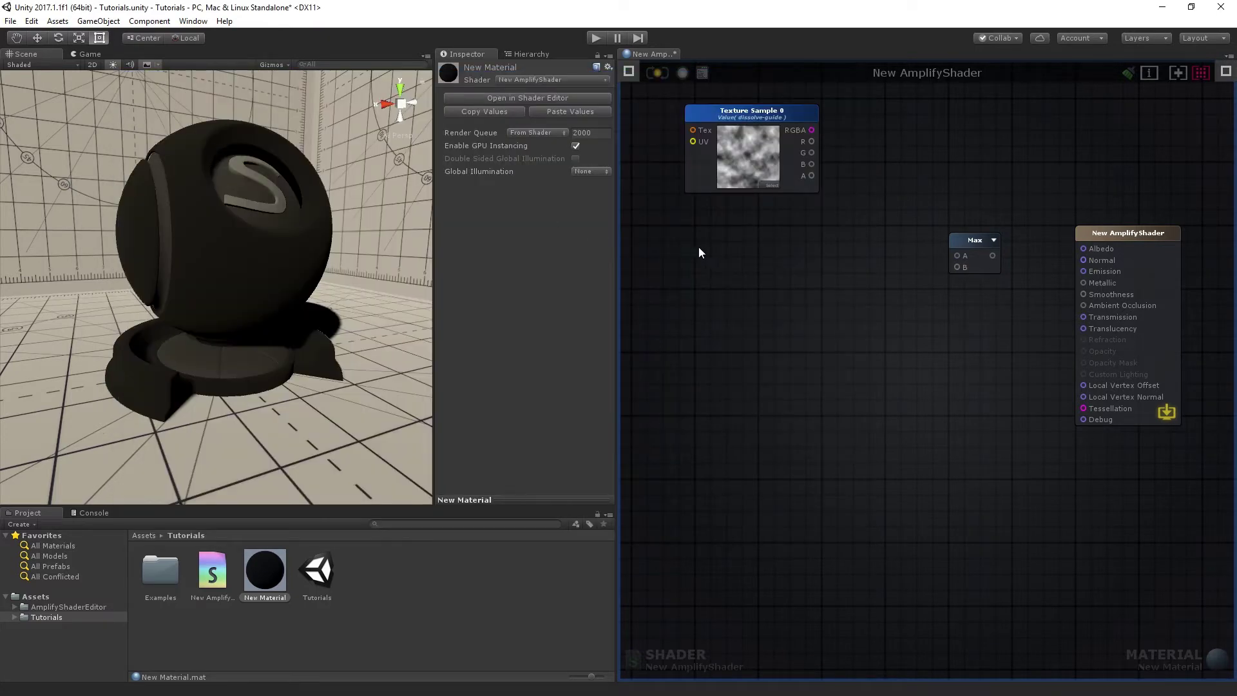
Add a float property named Cutting Value with a 0 to 1 range.
{"action": "left_click", "coordinate": [722, 245]}
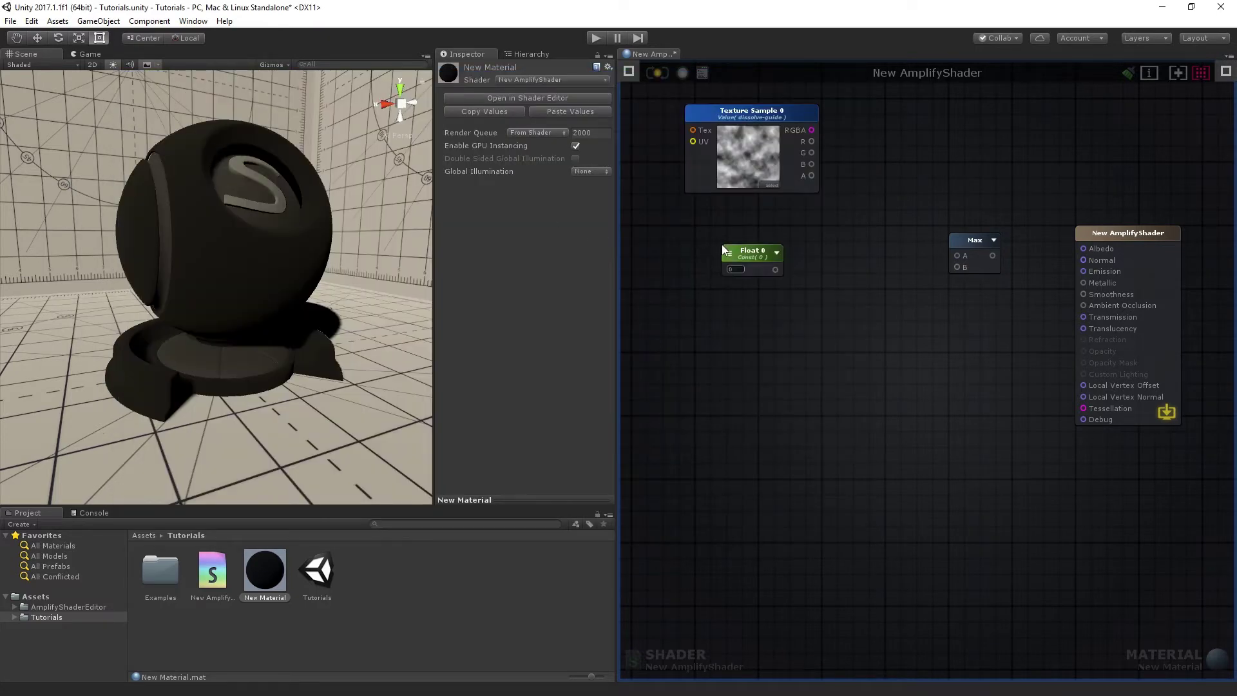
{"action": "double_click", "coordinate": [752, 250]}
{"action": "type", "text": "Cutting V"}
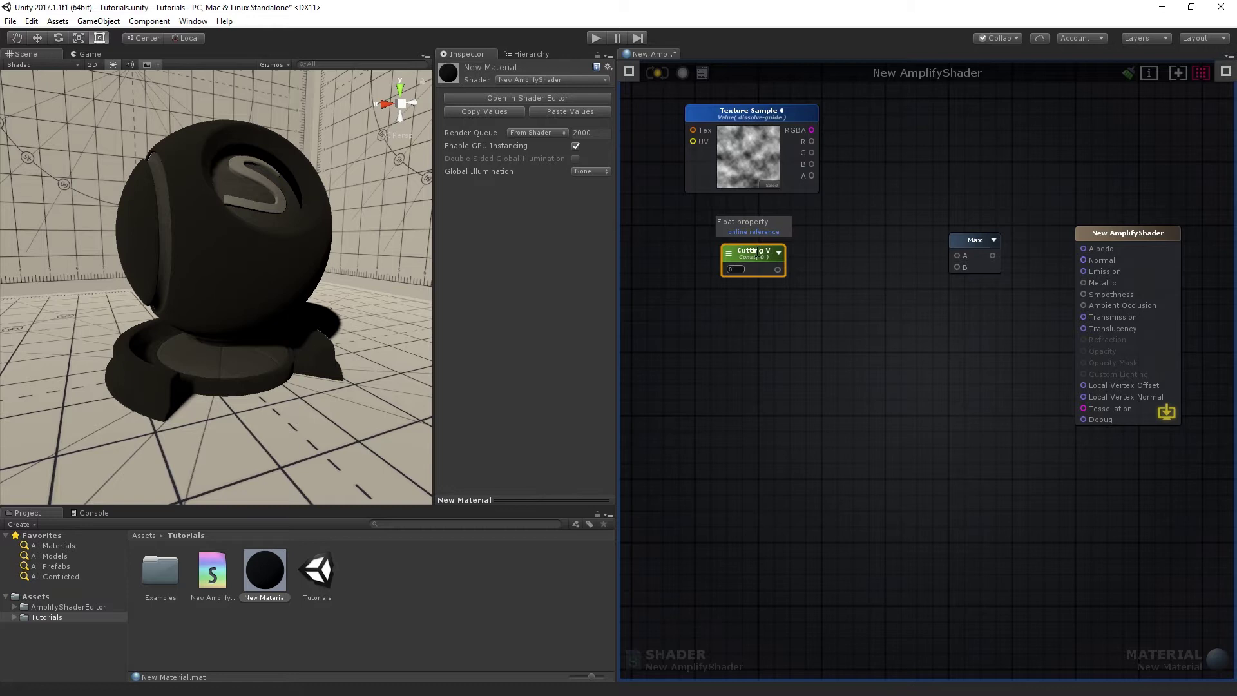
{"action": "type", "text": "alue"}
{"action": "left_click", "coordinate": [629, 72]}
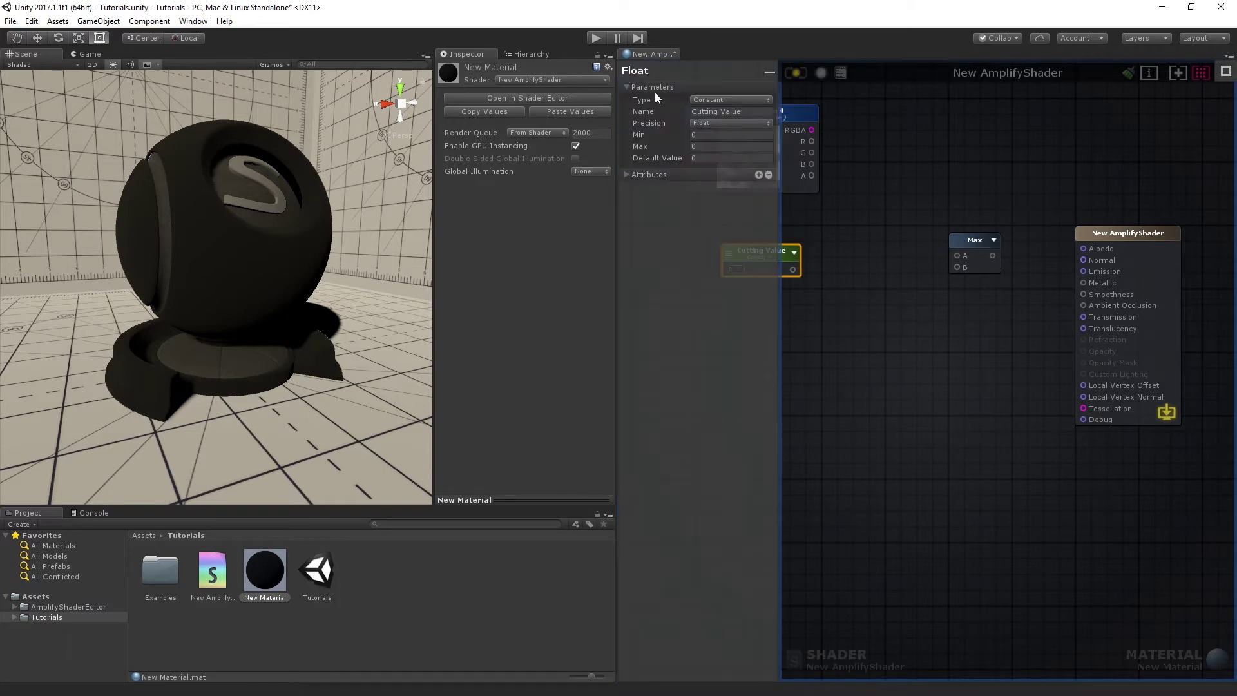
{"action": "left_click", "coordinate": [730, 100]}
{"action": "left_click", "coordinate": [720, 130]}
{"action": "left_click", "coordinate": [726, 195]}
{"action": "type", "text": "1"}
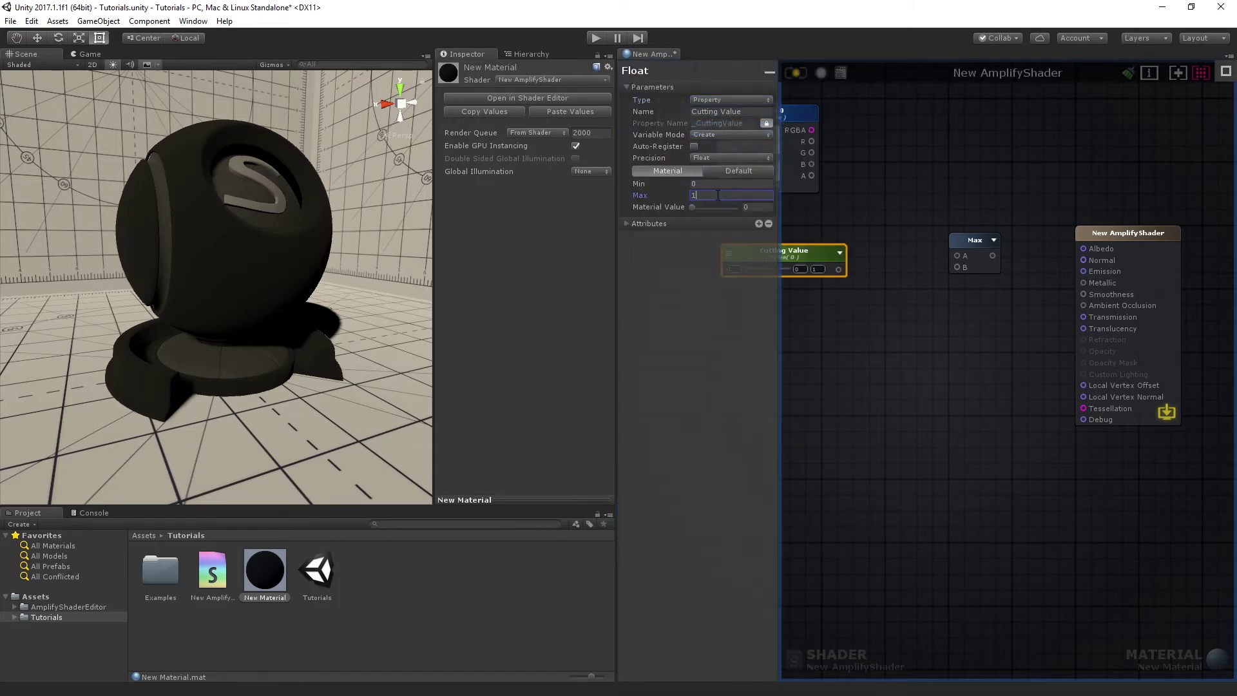
{"action": "left_click", "coordinate": [770, 73]}
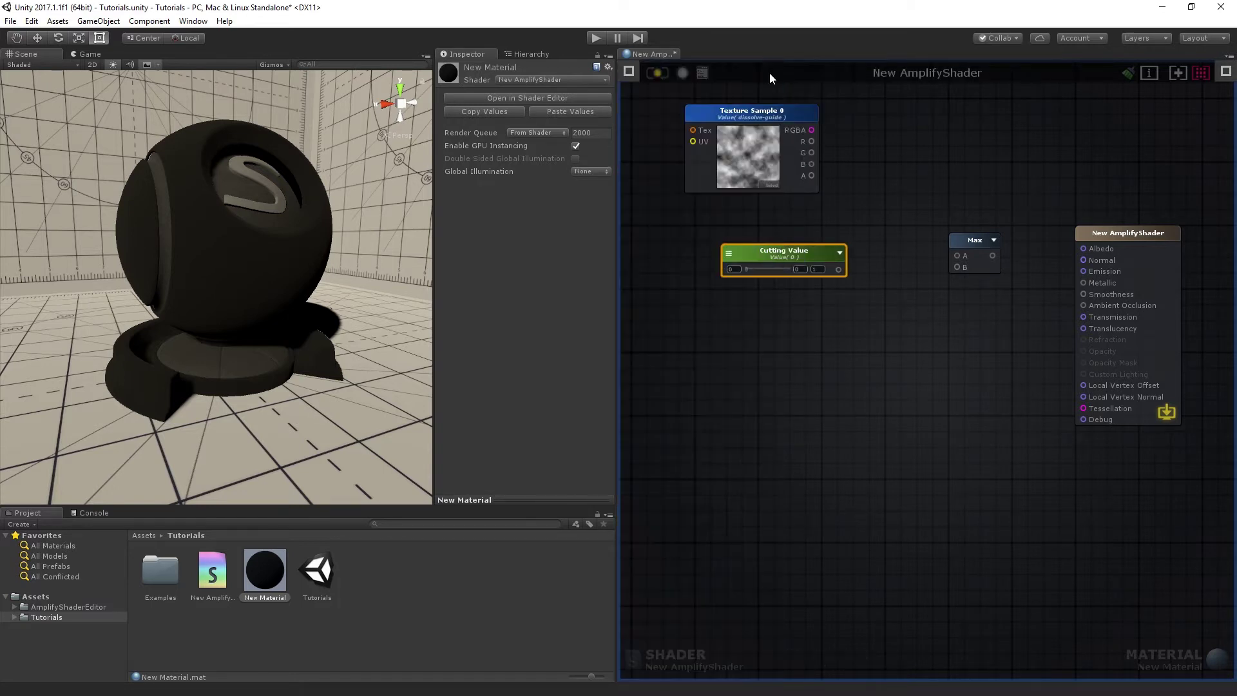
Wire the texture's R channel into Max A and Cutting Value into Max B, then raise Cutting Value slightly.
{"action": "left_click", "coordinate": [994, 240]}
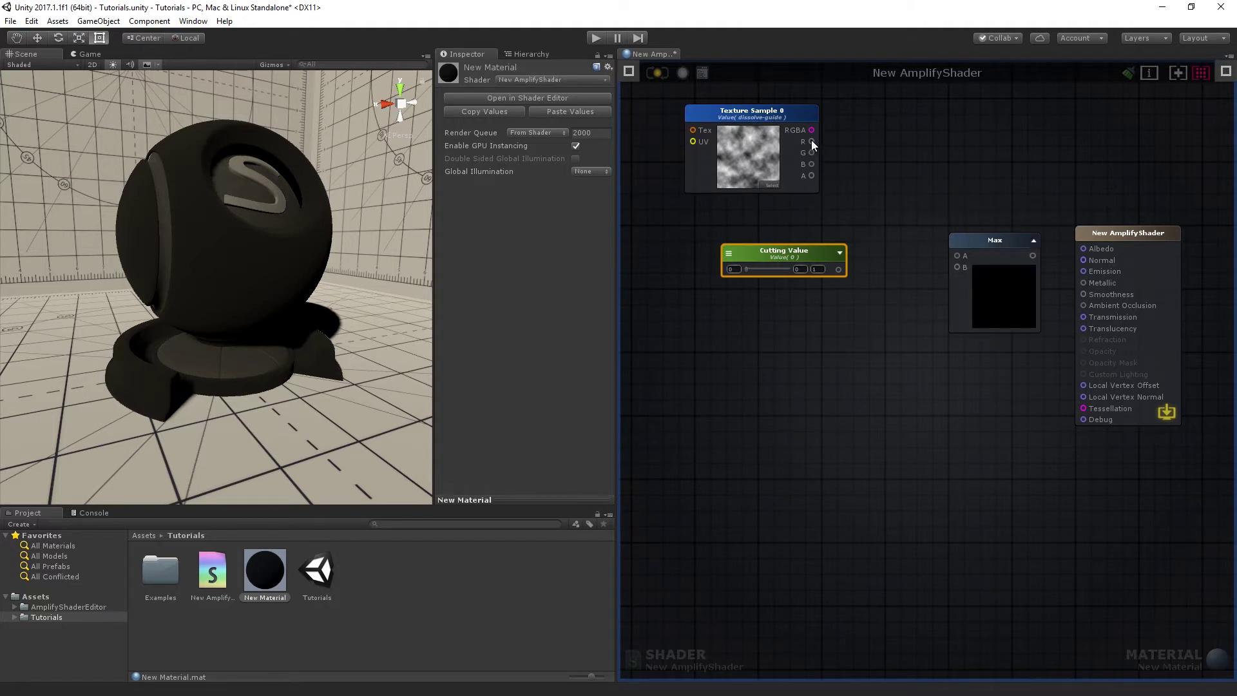
{"action": "left_click_drag", "start_coordinate": [812, 141], "coordinate": [956, 256]}
{"action": "left_click_drag", "start_coordinate": [838, 269], "coordinate": [957, 267]}
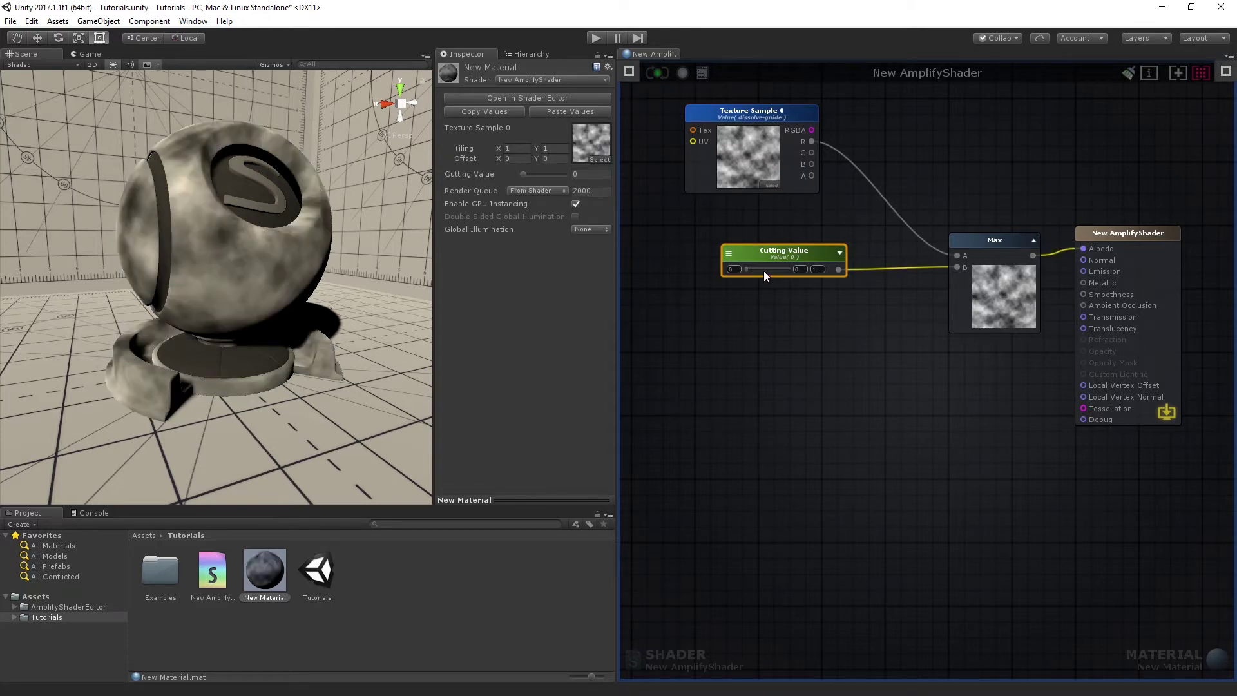
{"action": "mouse_move", "coordinate": [747, 270]}
{"action": "left_mouse_down"}
{"action": "mouse_move", "coordinate": [793, 270]}
{"action": "mouse_move", "coordinate": [745, 270]}
{"action": "left_mouse_up"}
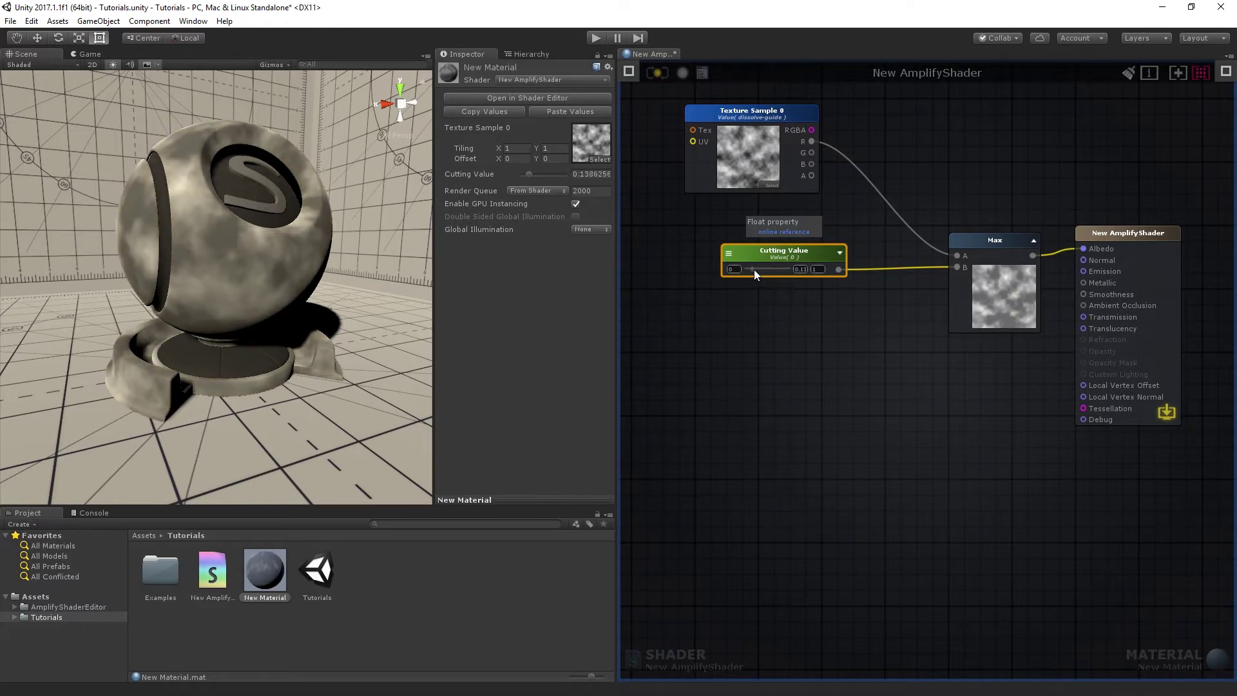
Add a Min node fed by texture R and Cutting Value, drive Albedo with it, and raise Cutting Value to 1.
{"action": "right_click", "coordinate": [955, 358]}
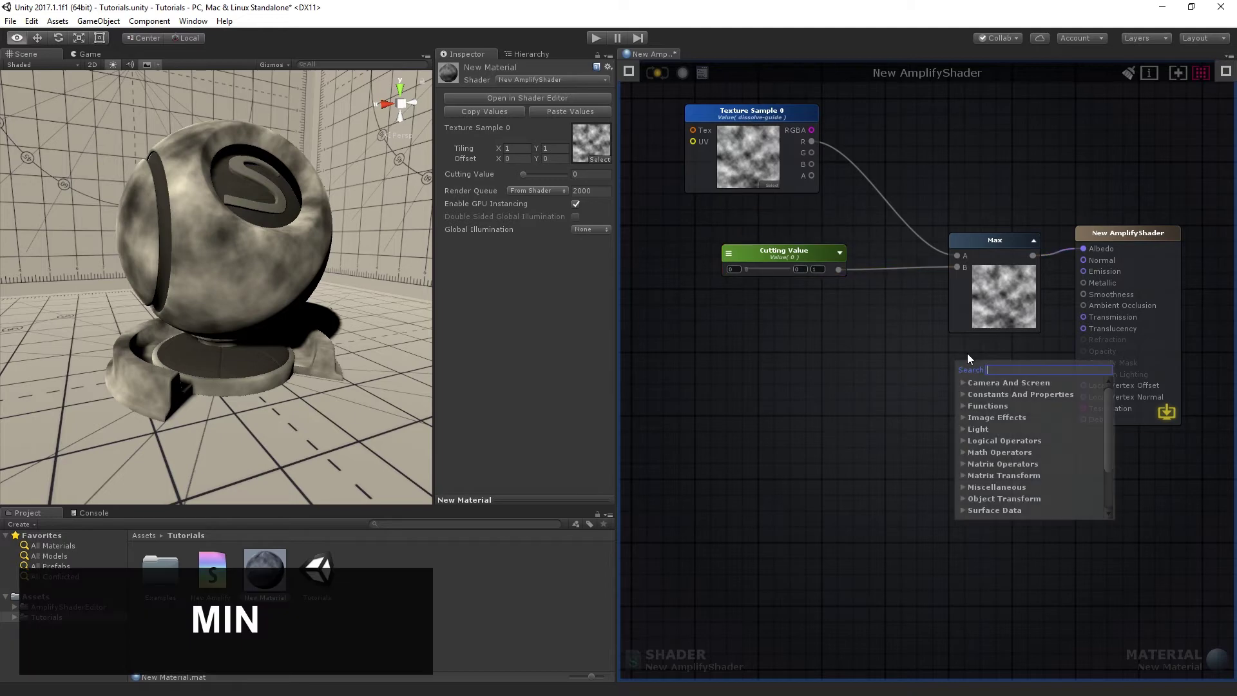
{"action": "type", "text": "min"}
{"action": "key", "text": "Return"}
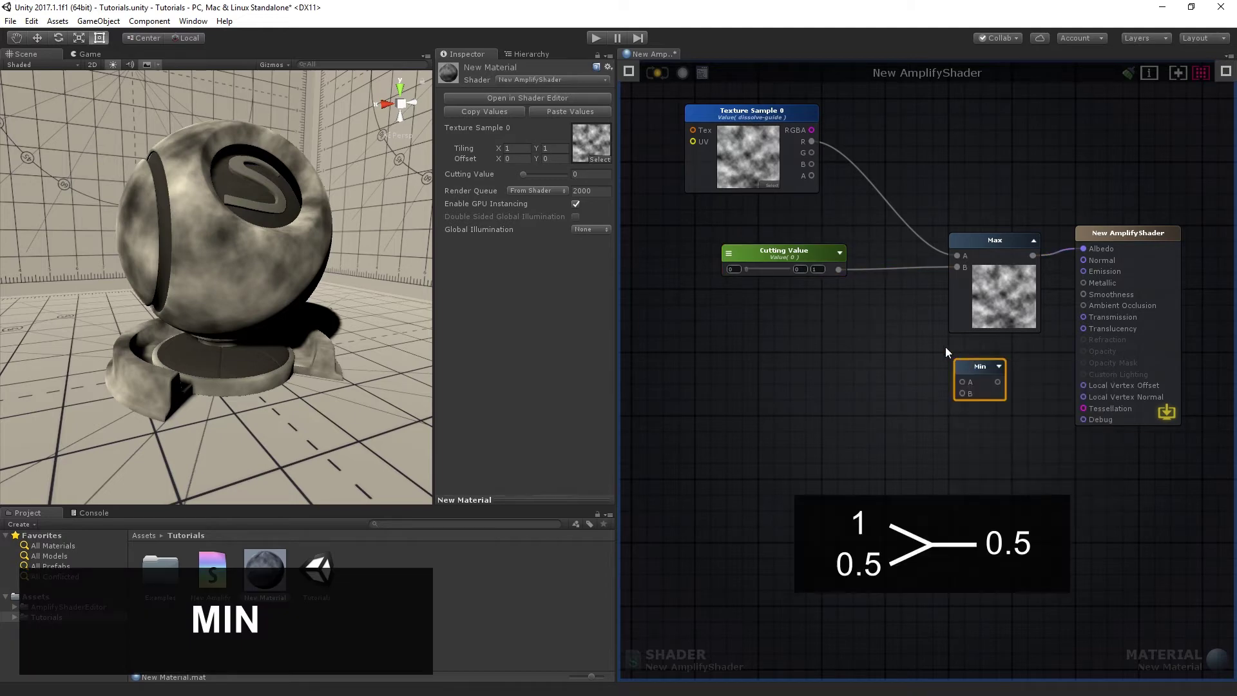
{"action": "mouse_move", "coordinate": [980, 367]}
{"action": "left_click", "coordinate": [999, 367]}
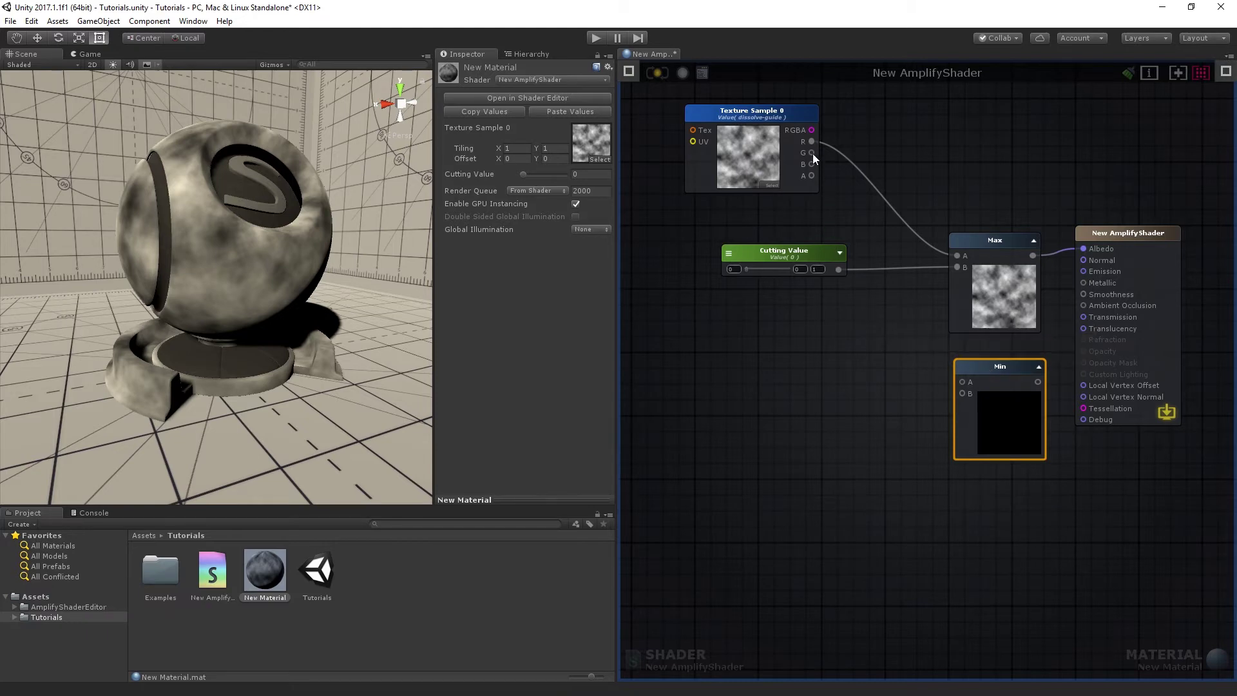
{"action": "left_click_drag", "start_coordinate": [817, 142], "coordinate": [924, 343]}
{"action": "left_click_drag", "start_coordinate": [840, 270], "coordinate": [965, 392]}
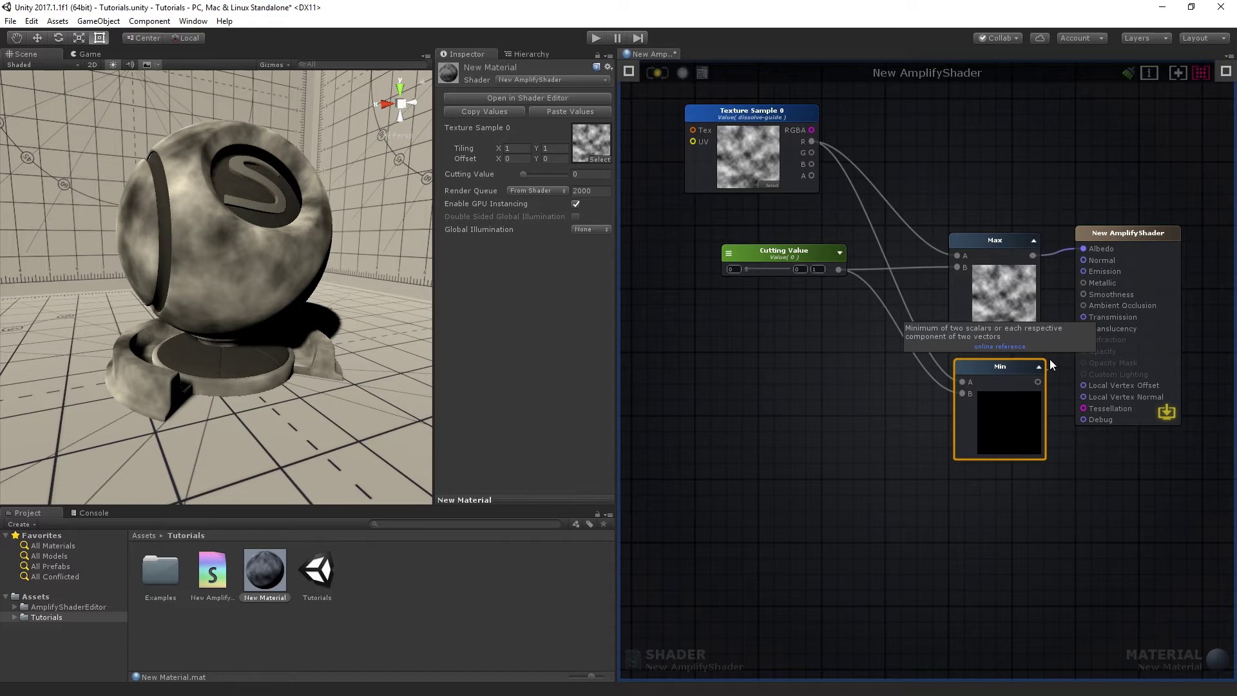
{"action": "left_click_drag", "start_coordinate": [1038, 381], "coordinate": [1083, 248]}
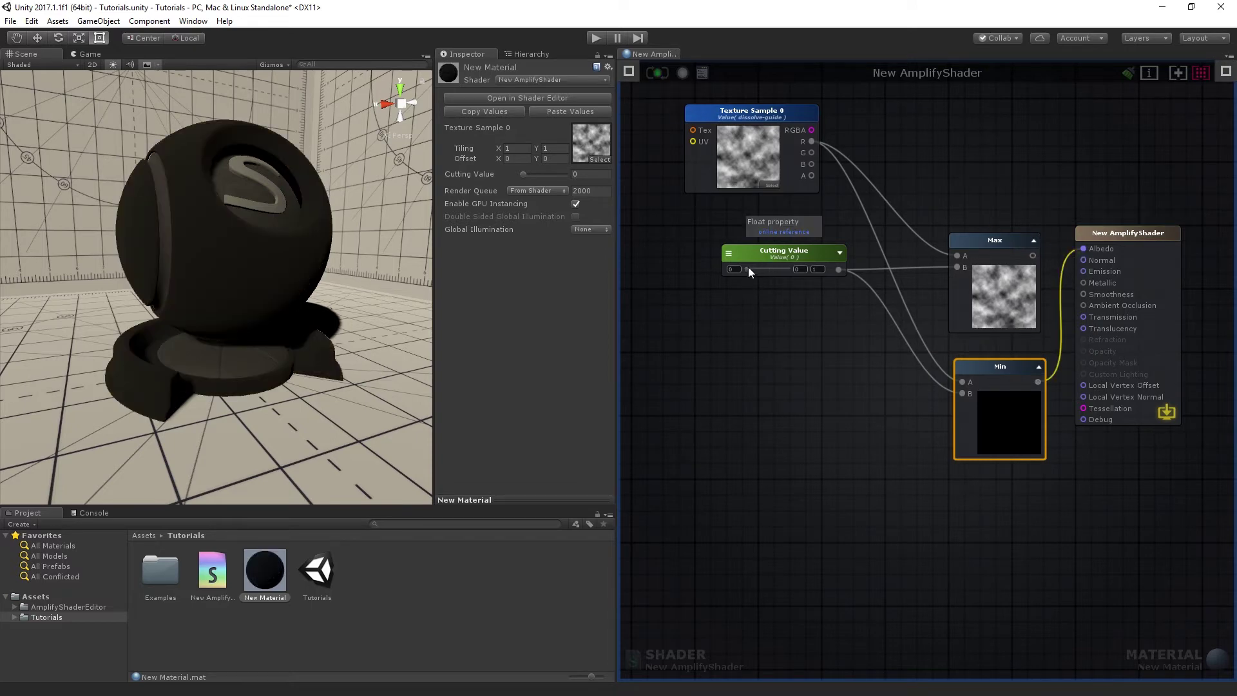
{"action": "mouse_move", "coordinate": [748, 267]}
{"action": "left_mouse_down"}
{"action": "mouse_move", "coordinate": [791, 272]}
{"action": "mouse_move", "coordinate": [754, 278]}
{"action": "mouse_move", "coordinate": [764, 282]}
{"action": "mouse_move", "coordinate": [794, 276]}
{"action": "left_mouse_up"}
Add a Clamp node and a Texture Sample holding the coloured number atlas texture.
{"action": "right_click", "coordinate": [835, 248]}
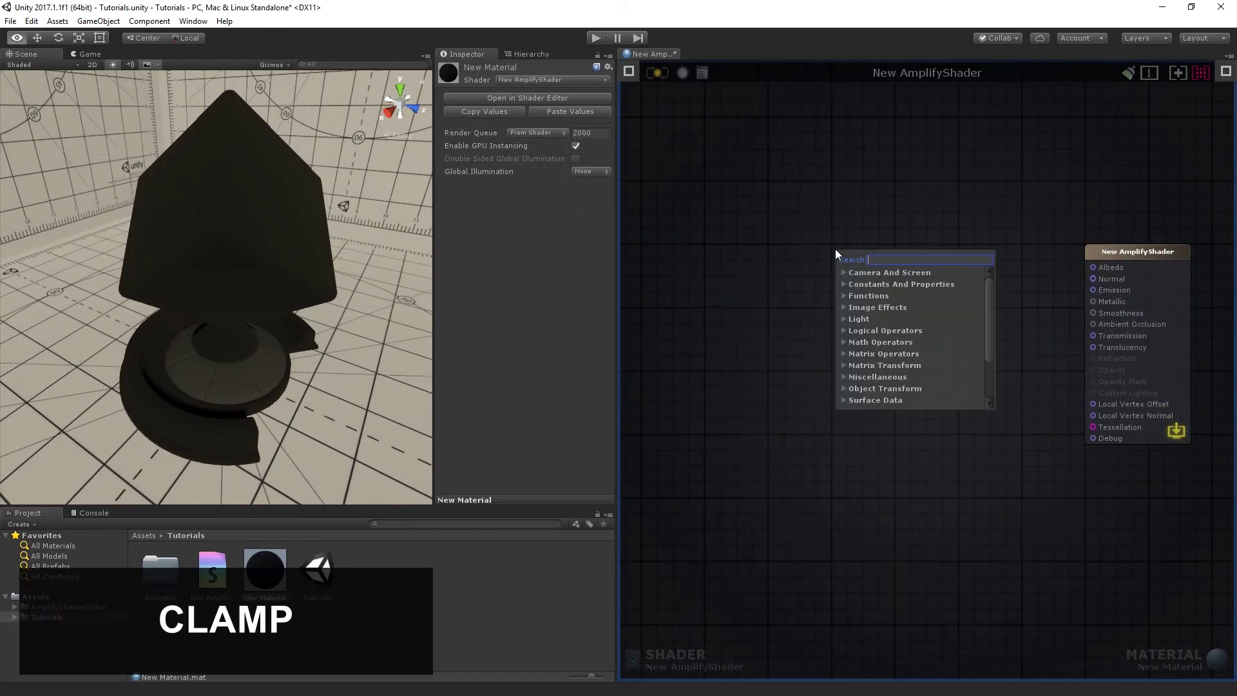
{"action": "type", "text": "clamp"}
{"action": "key", "text": "Return"}
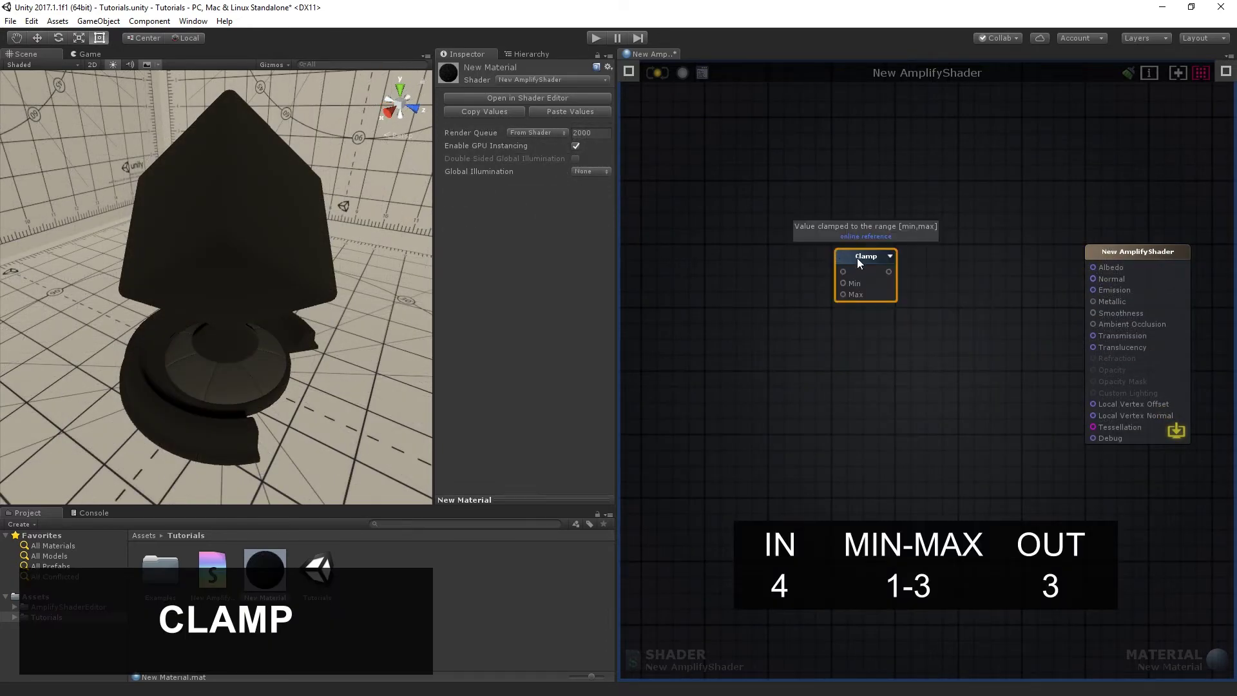
{"action": "left_click", "coordinate": [925, 254]}
{"action": "left_click", "coordinate": [1015, 333]}
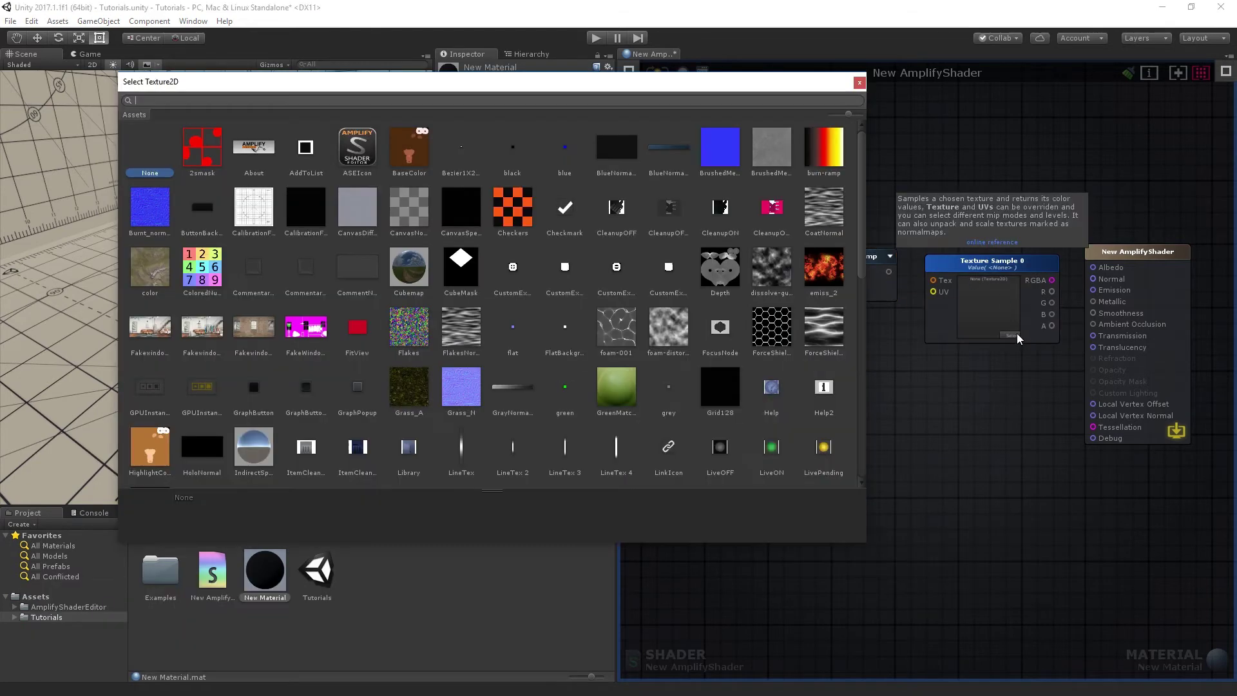
{"action": "double_click", "coordinate": [202, 268]}
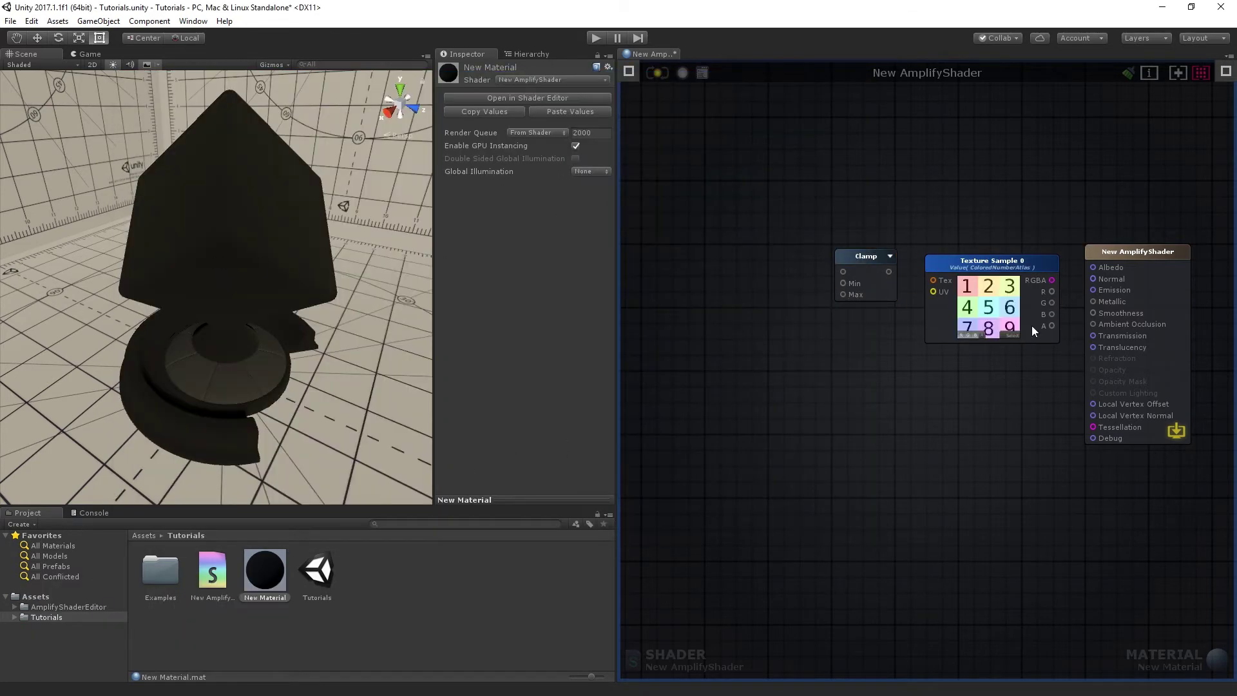
Apply the shader changes, then connect a new Texture Coordinates node's UVs into Clamp.
{"action": "left_click", "coordinate": [648, 71]}
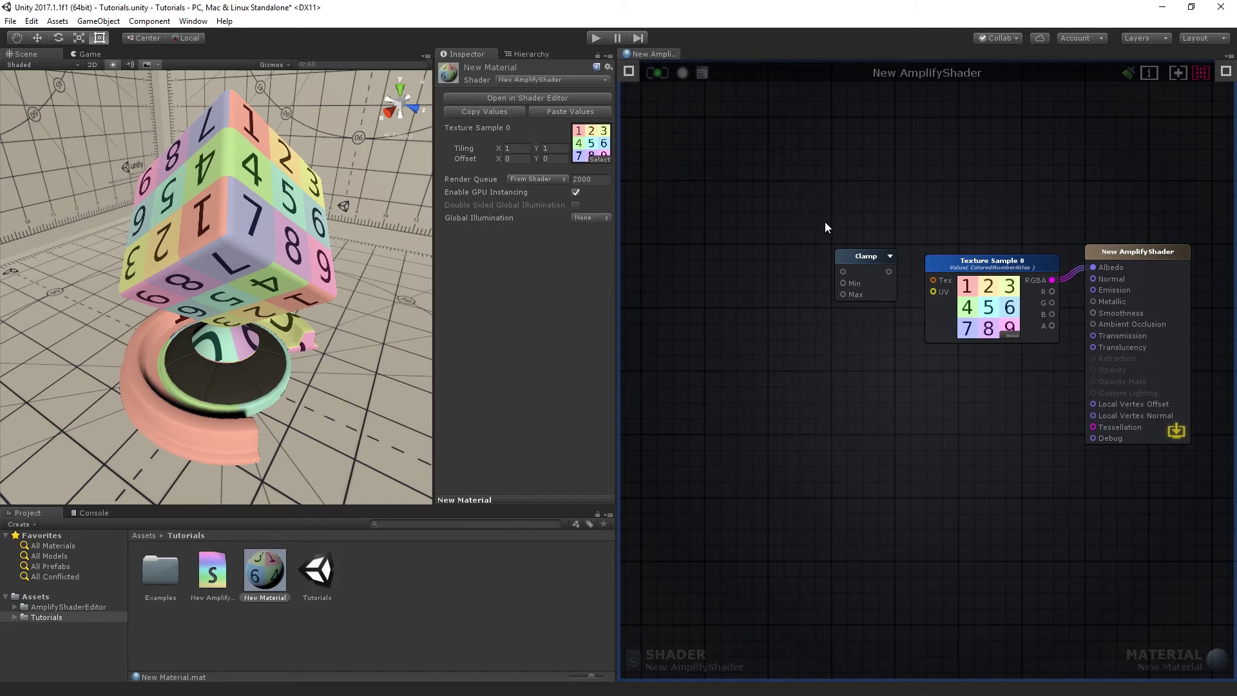
{"action": "left_click", "coordinate": [863, 260]}
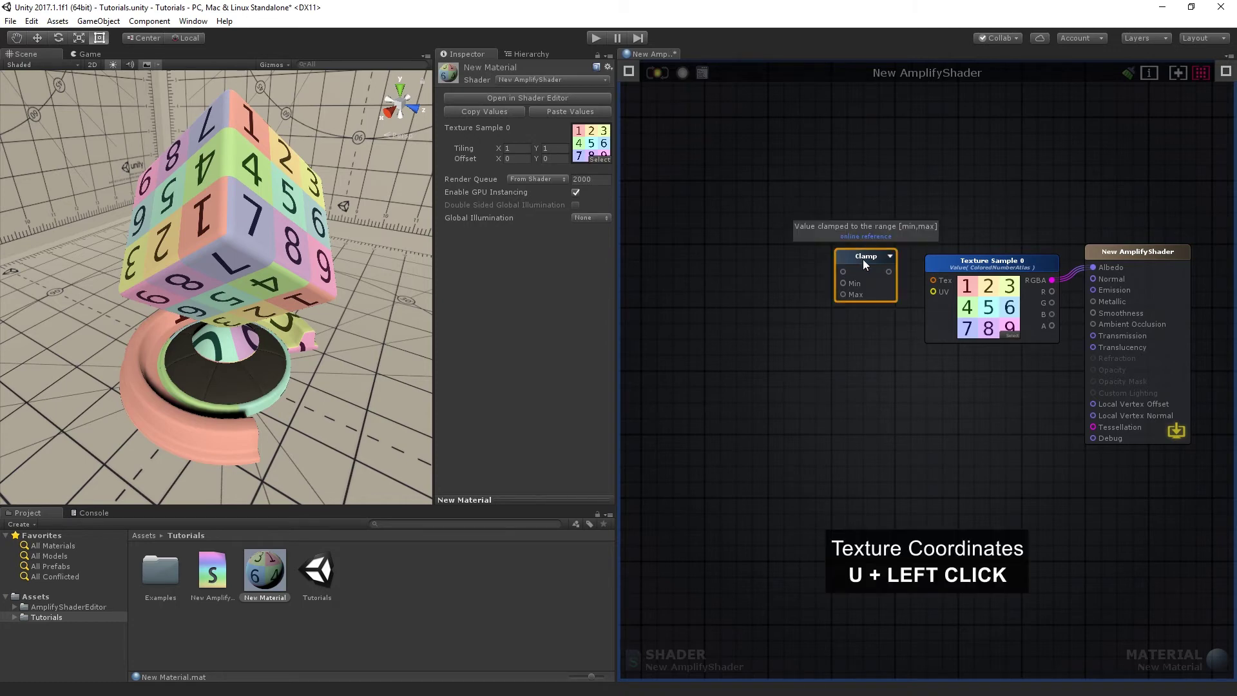
{"action": "key", "text": "u"}
{"action": "left_click", "coordinate": [701, 248]}
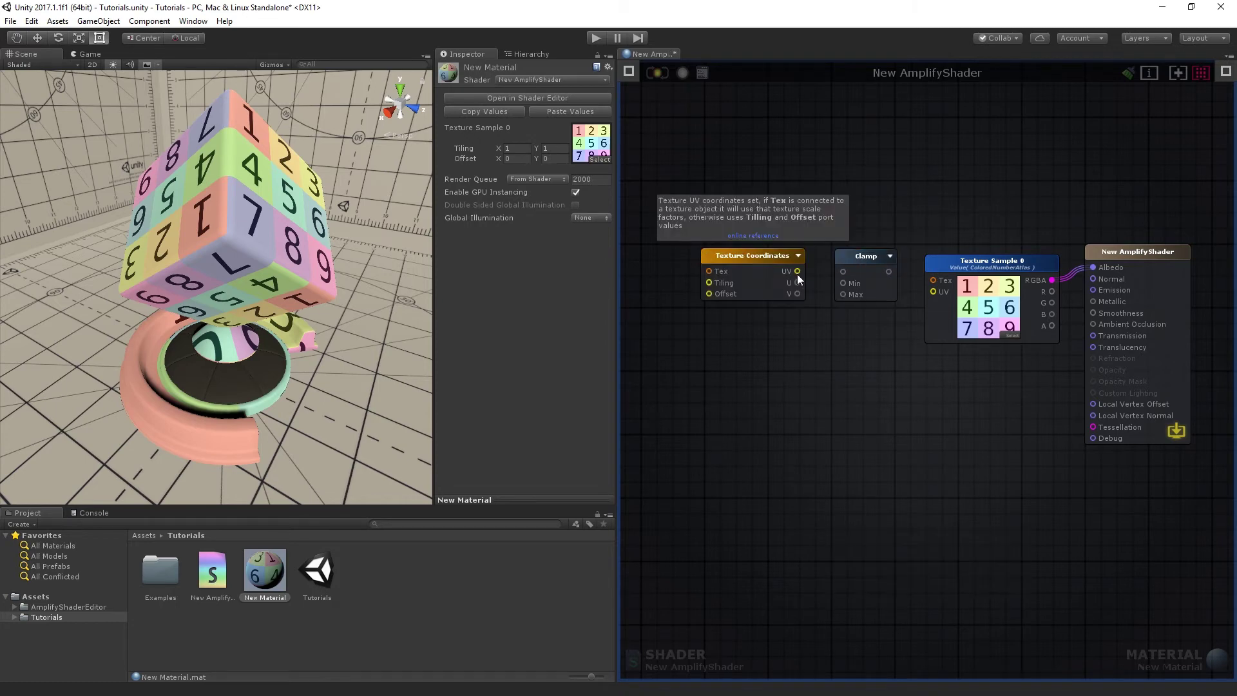
{"action": "mouse_move", "coordinate": [798, 272]}
{"action": "left_mouse_down"}
{"action": "mouse_move", "coordinate": [904, 275]}
{"action": "mouse_move", "coordinate": [928, 292]}
{"action": "left_mouse_up"}
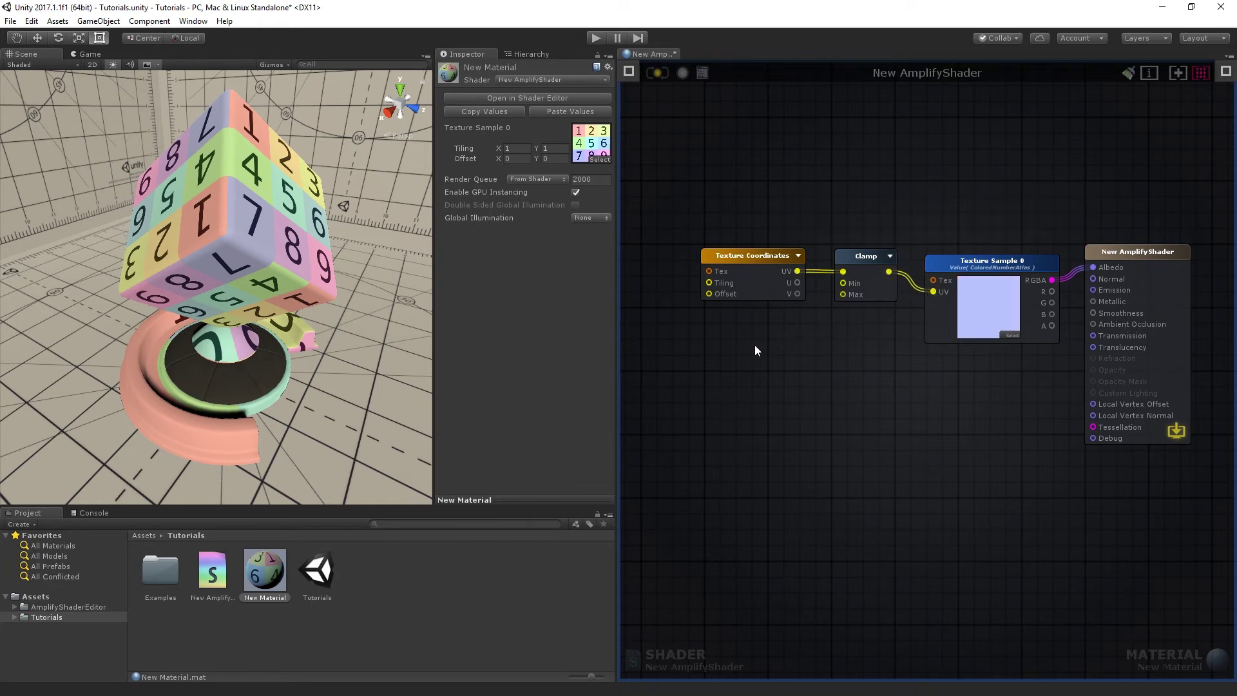
Add two Vector2 nodes and name them Min and Max.
{"action": "left_click", "coordinate": [717, 329]}
{"action": "left_click", "coordinate": [723, 402]}
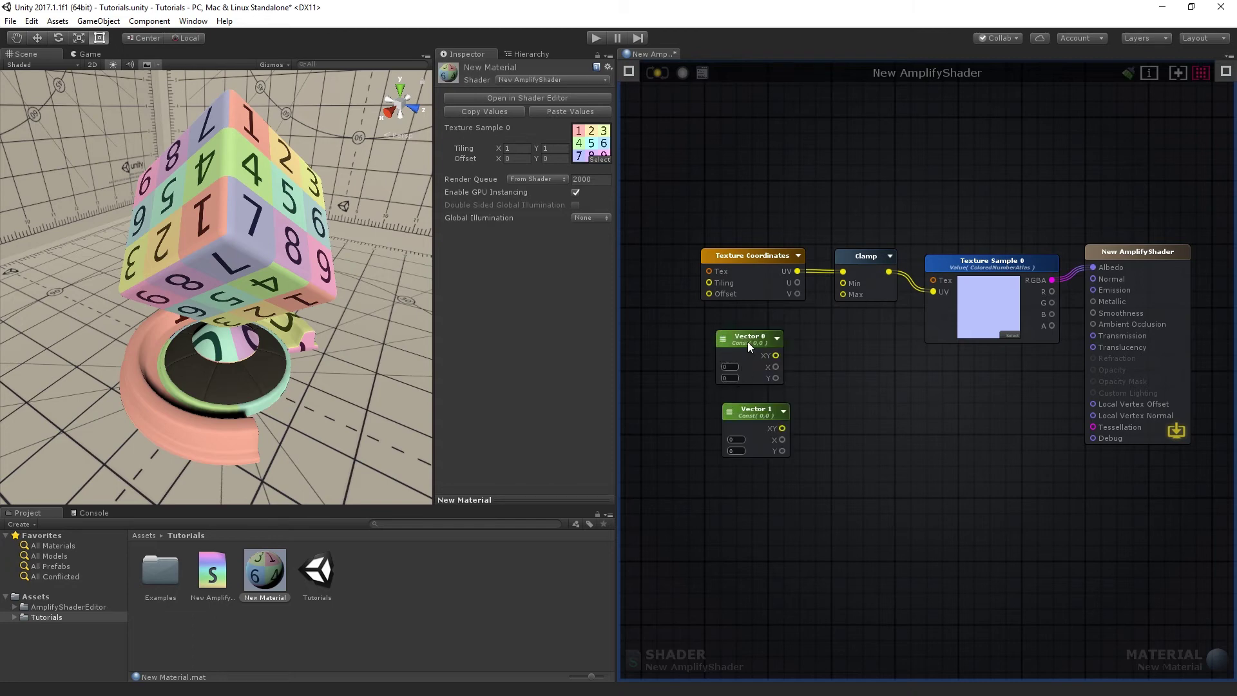
{"action": "double_click", "coordinate": [748, 338]}
{"action": "type", "text": "Min"}
{"action": "double_click", "coordinate": [756, 409]}
{"action": "type", "text": "Max"}
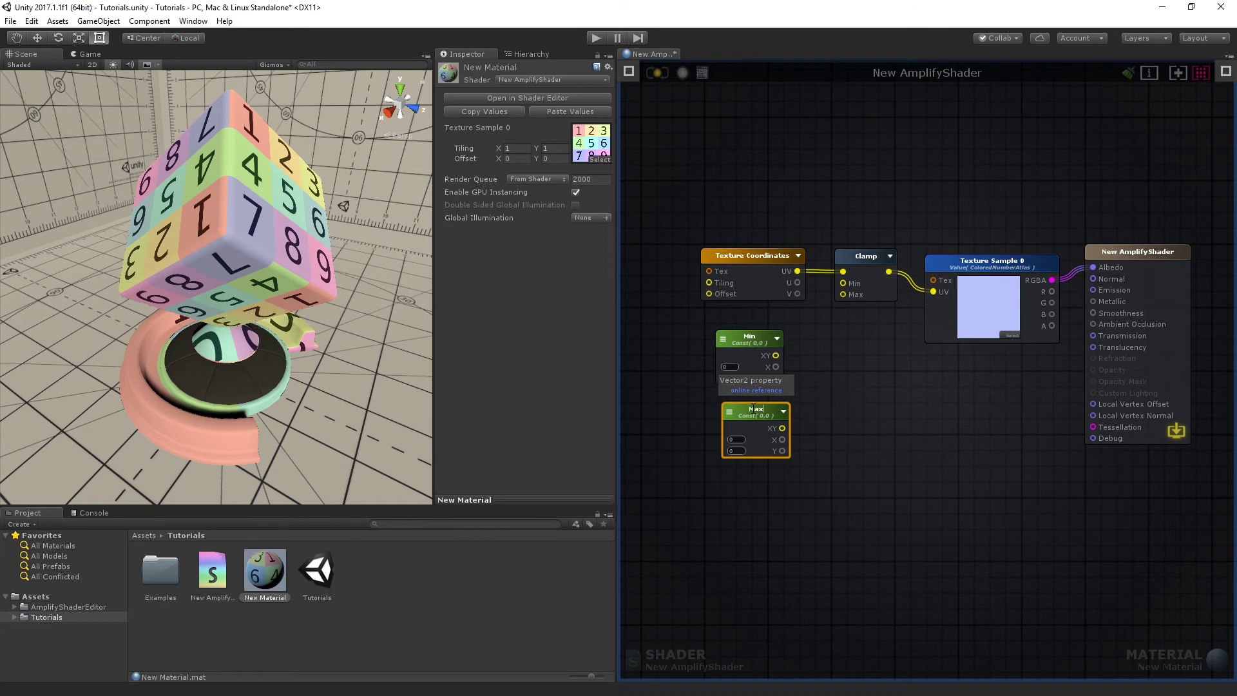
Make Min and Max properties and wire them into Clamp's Min and Max inputs.
{"action": "left_click", "coordinate": [777, 338]}
{"action": "left_click", "coordinate": [749, 365]}
{"action": "left_click", "coordinate": [783, 411]}
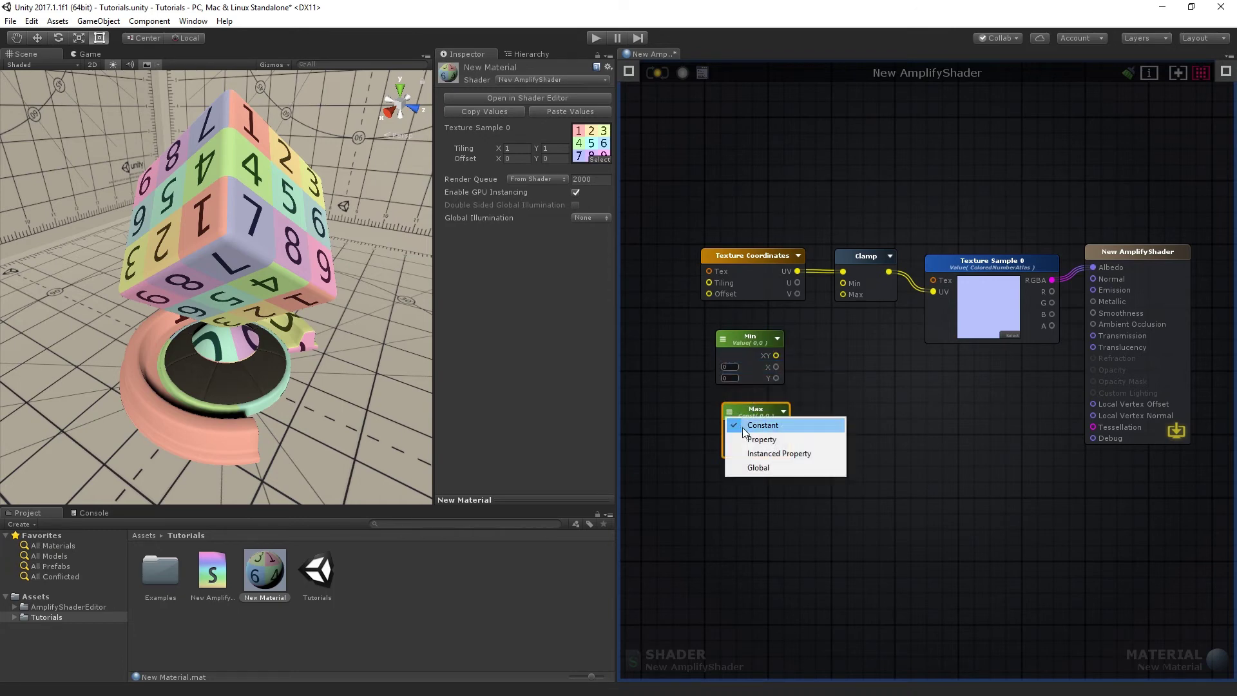
{"action": "left_click", "coordinate": [759, 440]}
{"action": "left_click_drag", "start_coordinate": [776, 356], "coordinate": [843, 283]}
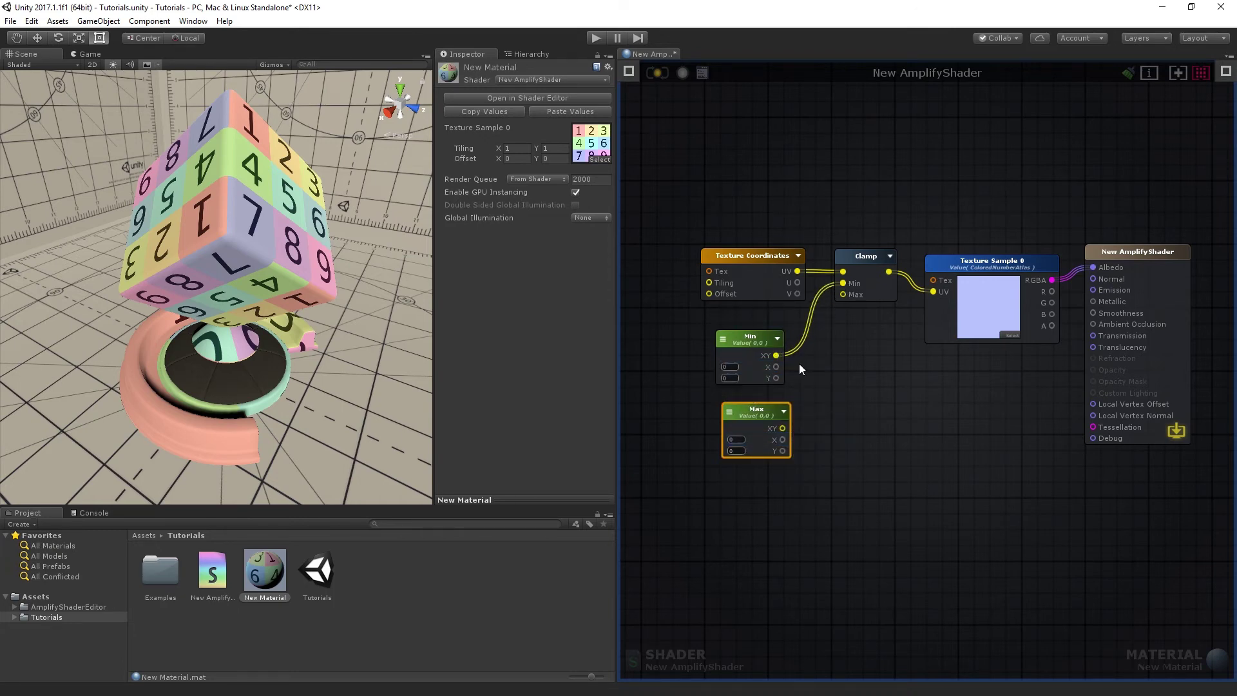
{"action": "left_click_drag", "start_coordinate": [784, 430], "coordinate": [842, 293]}
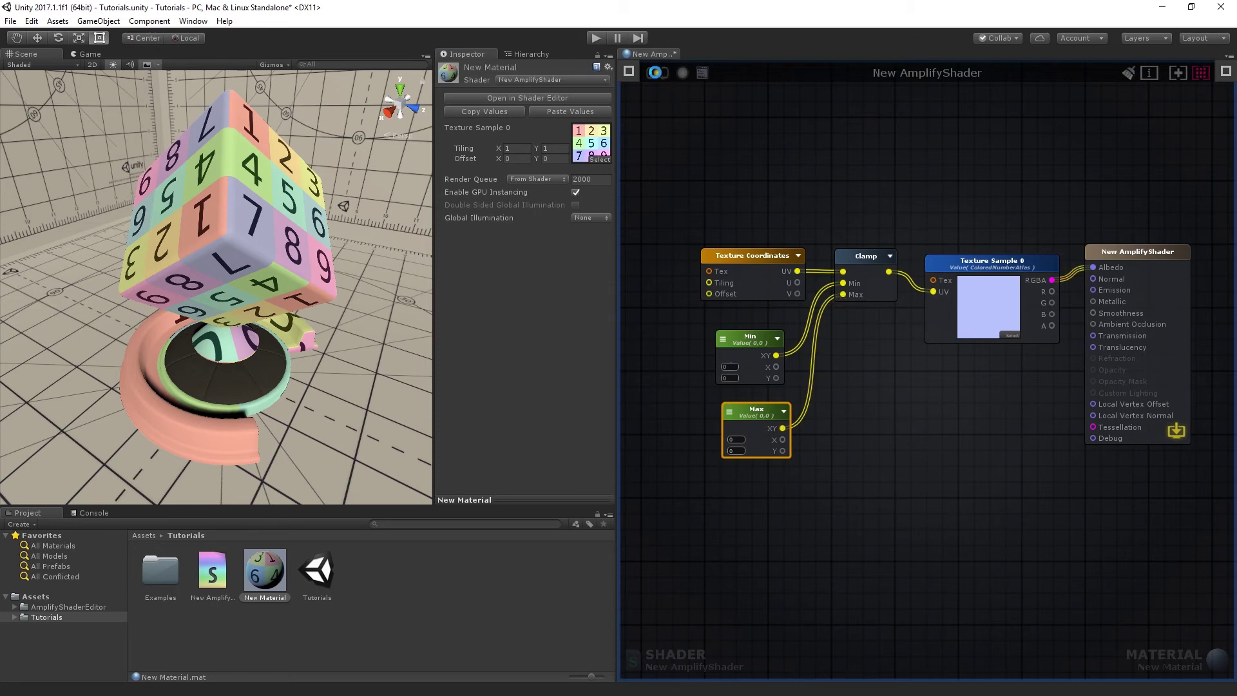
Set Min to 0.34, 0.34 and Max to 0.66, 0.66.
{"action": "left_click", "coordinate": [730, 366]}
{"action": "type", "text": "0.34"}
{"action": "left_click", "coordinate": [731, 376]}
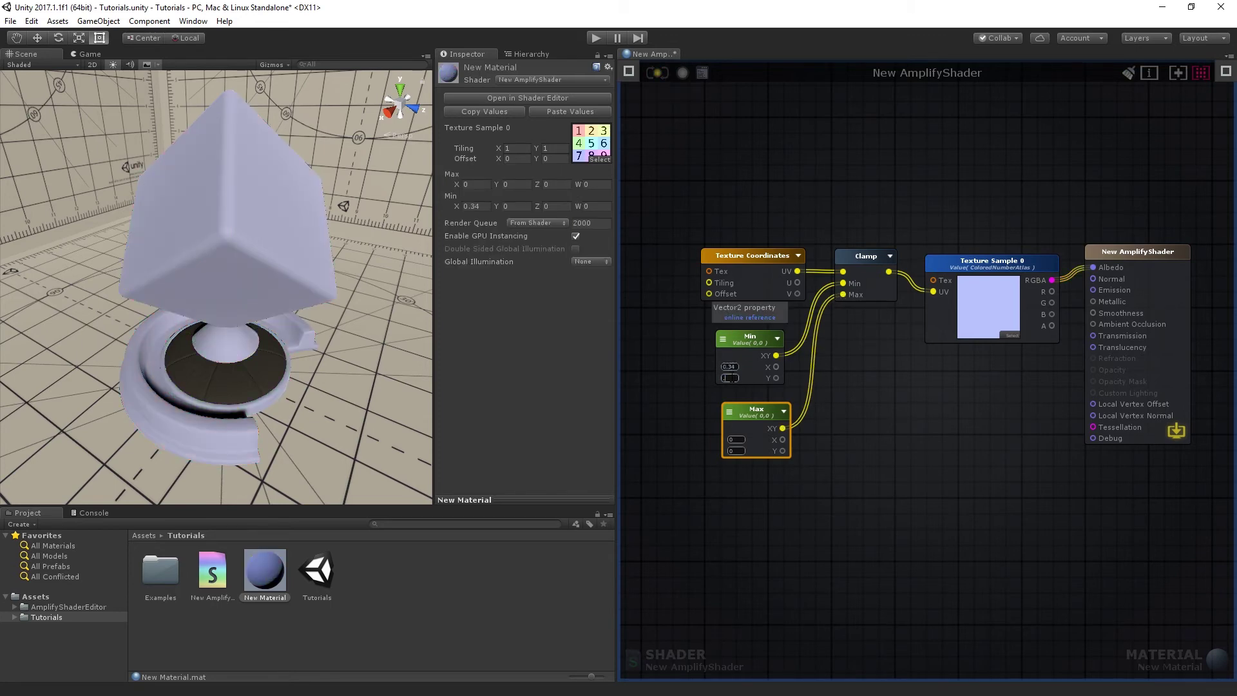
{"action": "type", "text": "0.34"}
{"action": "left_click", "coordinate": [736, 439]}
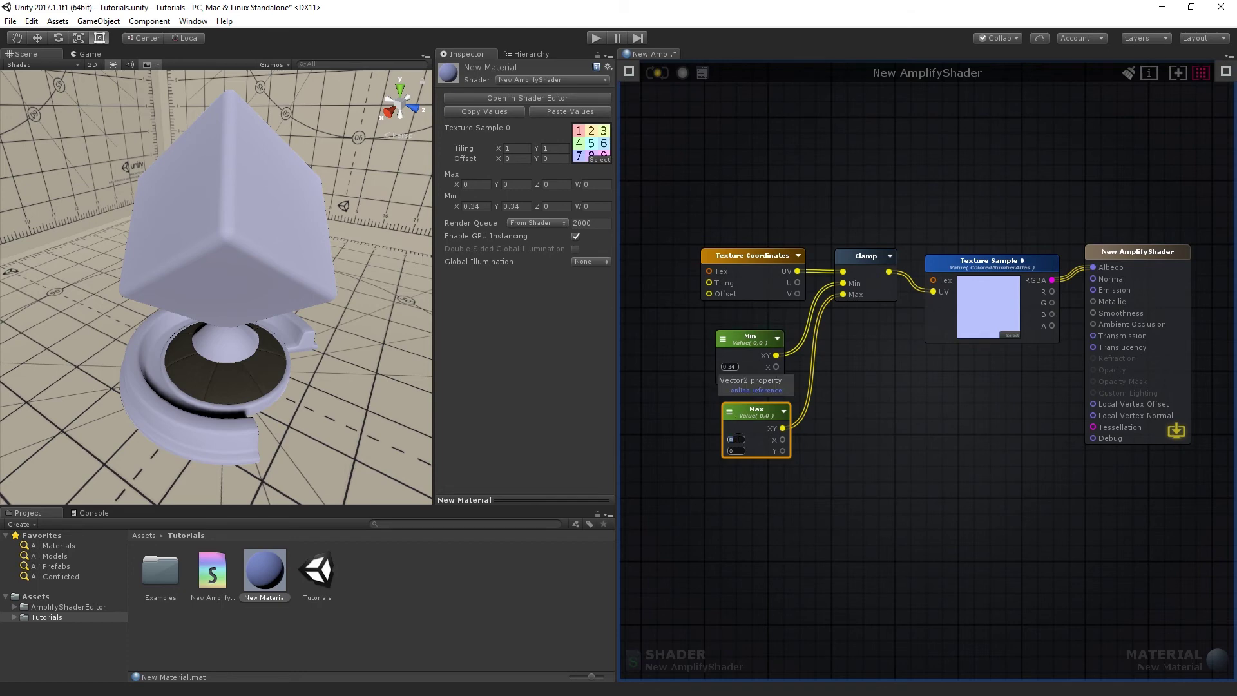
{"action": "type", "text": "0.66"}
{"action": "left_click", "coordinate": [735, 451]}
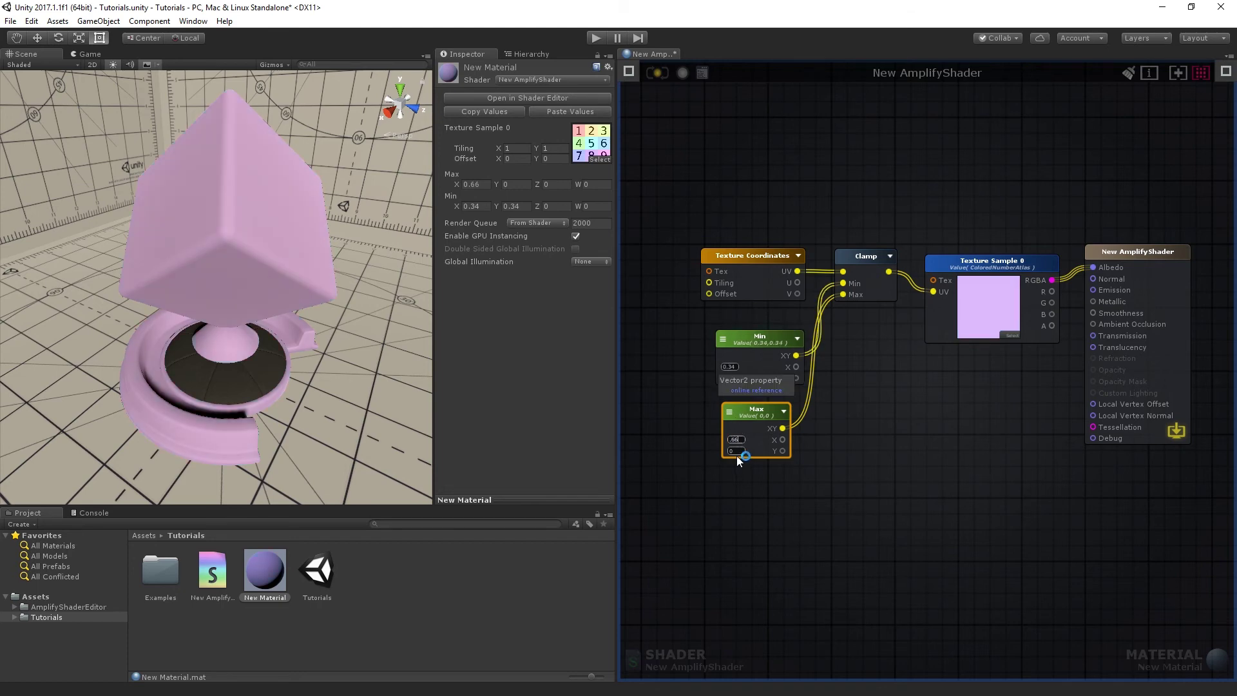
{"action": "type", "text": "0.66"}
{"action": "left_click", "coordinate": [762, 489]}
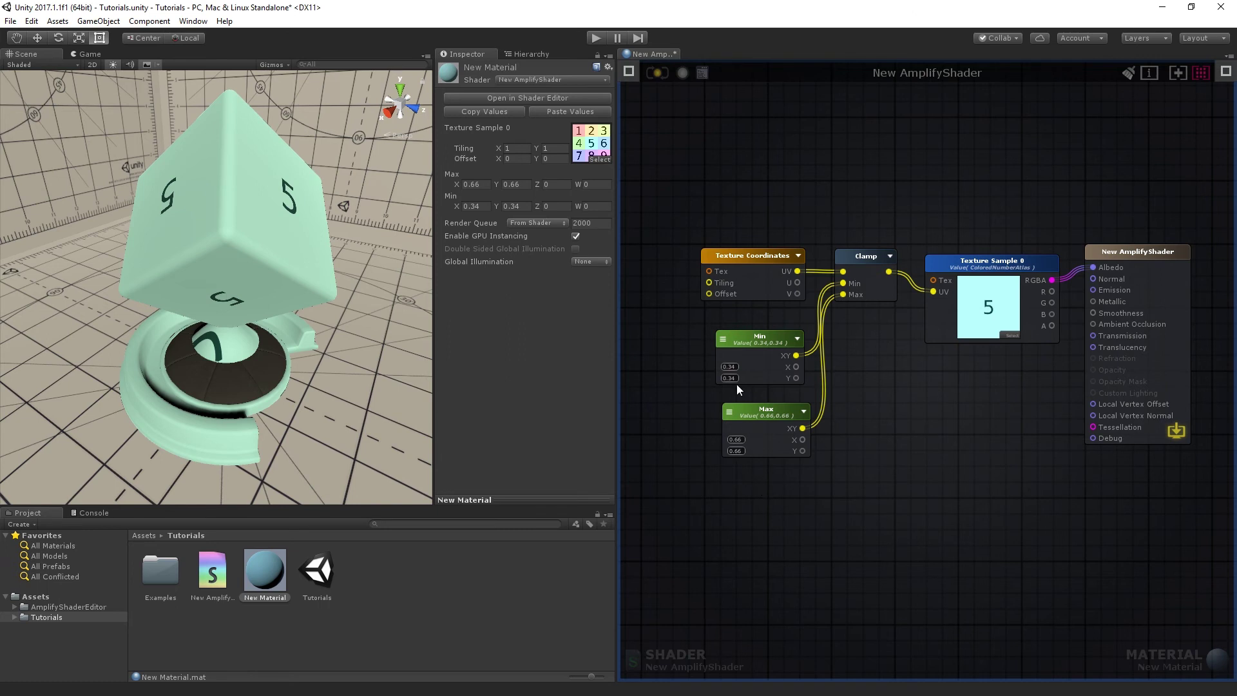
Change Min X to 0 and Max X to 1.
{"action": "double_click", "coordinate": [730, 368]}
{"action": "type", "text": "0"}
{"action": "left_click", "coordinate": [738, 436]}
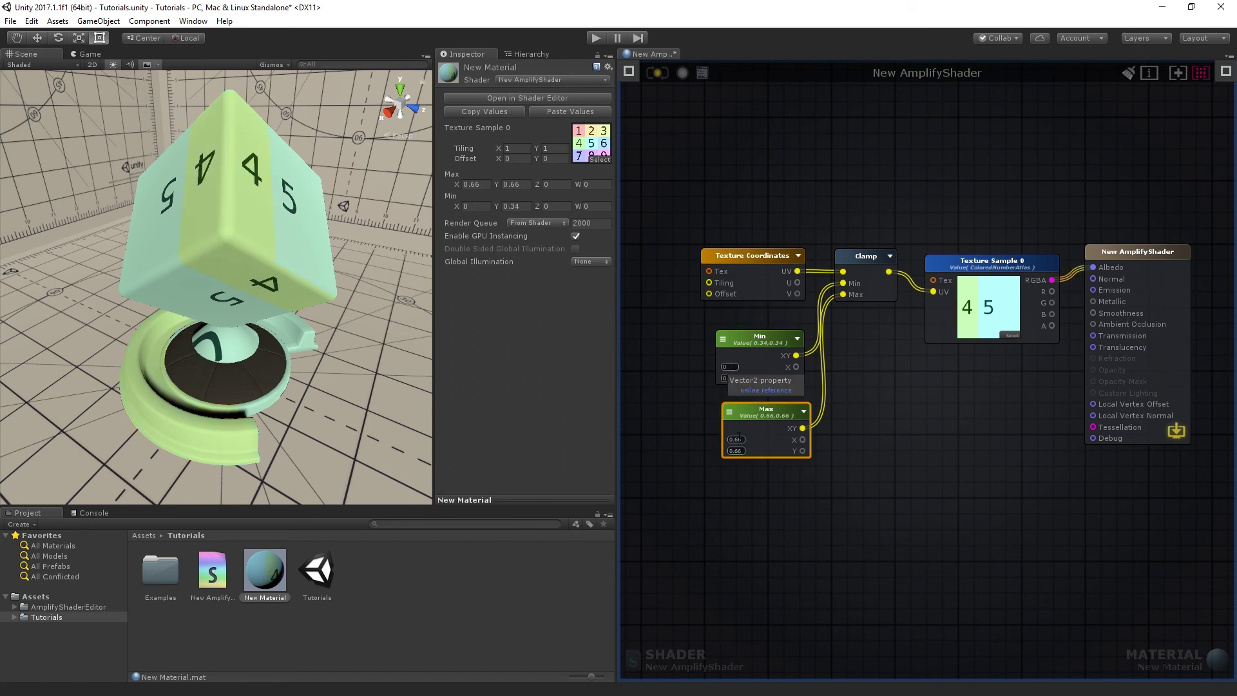
{"action": "type", "text": "1"}
{"action": "left_click", "coordinate": [710, 473]}
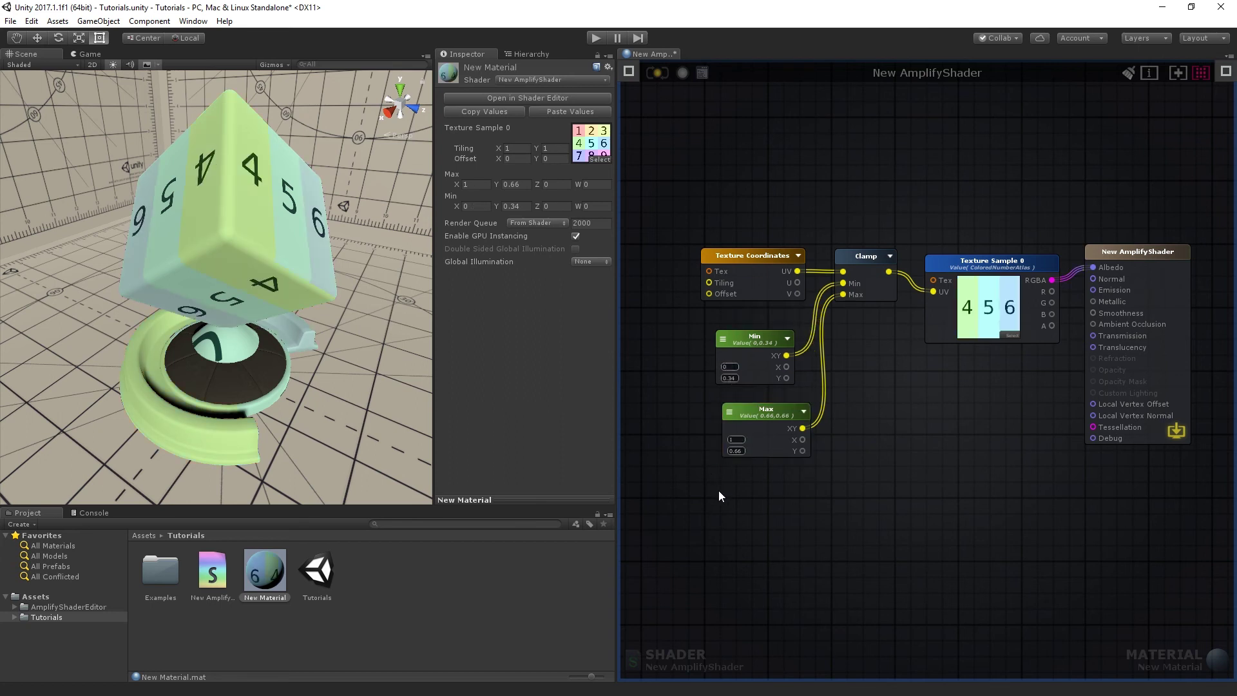